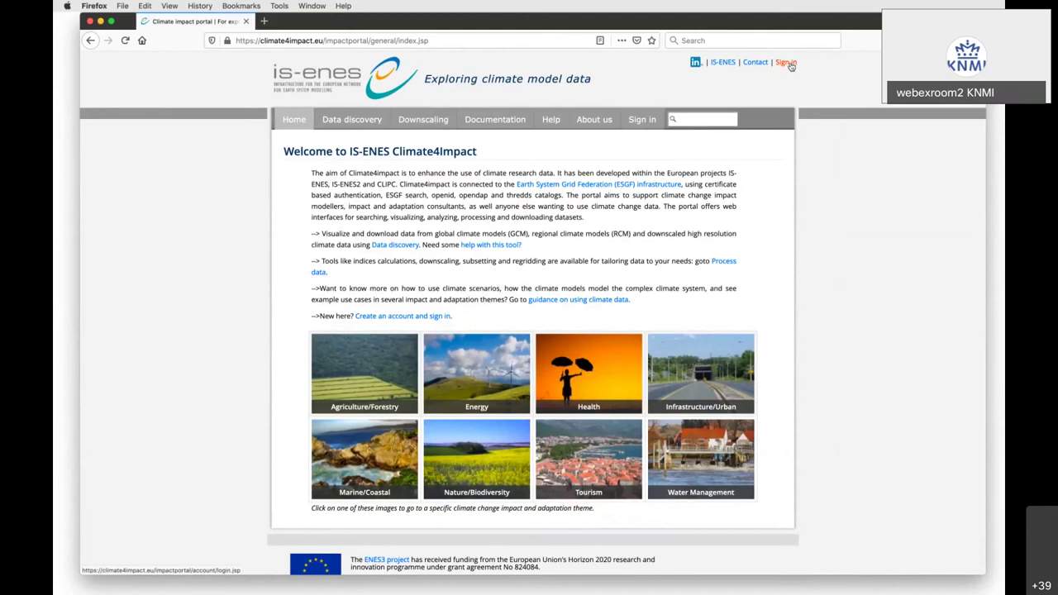
Step: Sign in to the climate portal with CEDA/BADC and allow the KNMI Test Service to obtain a short-lived certificate
click(790, 63)
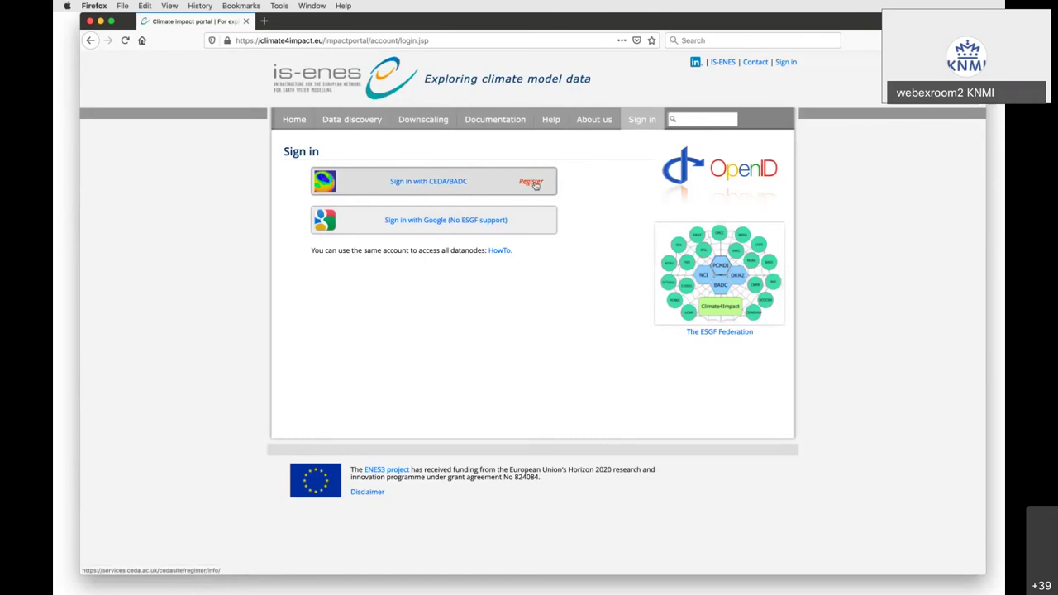
click(477, 185)
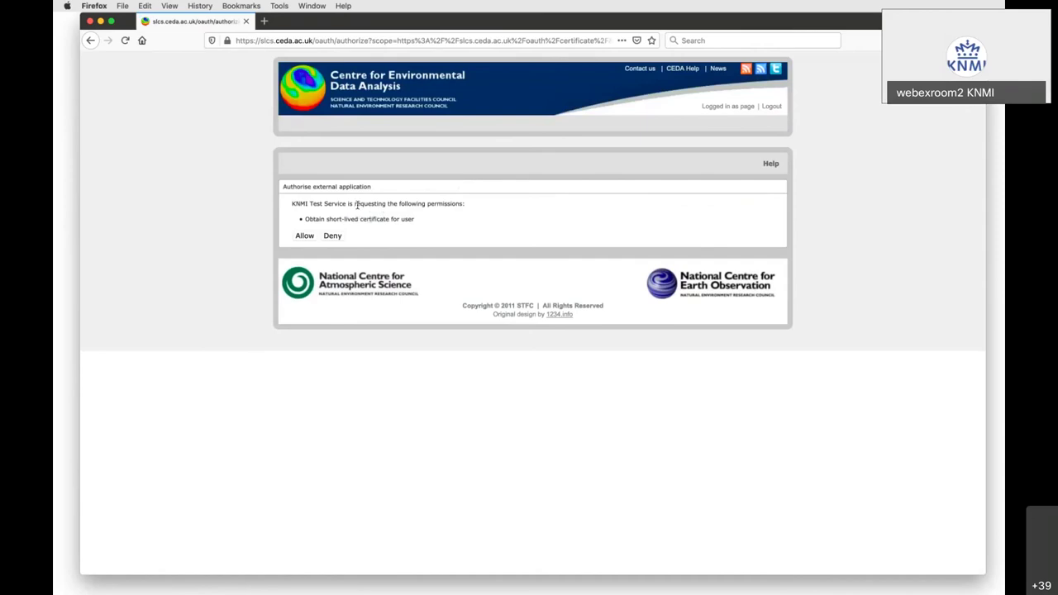
click(311, 238)
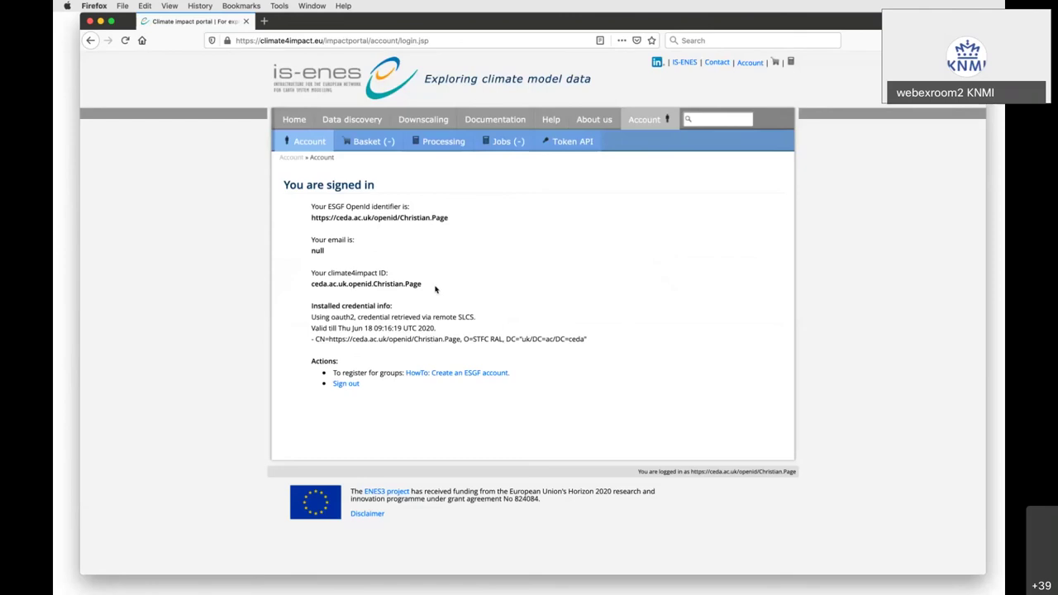
Step: Open the data discovery search and restrict the datasets to the CMIP6 project
click(341, 123)
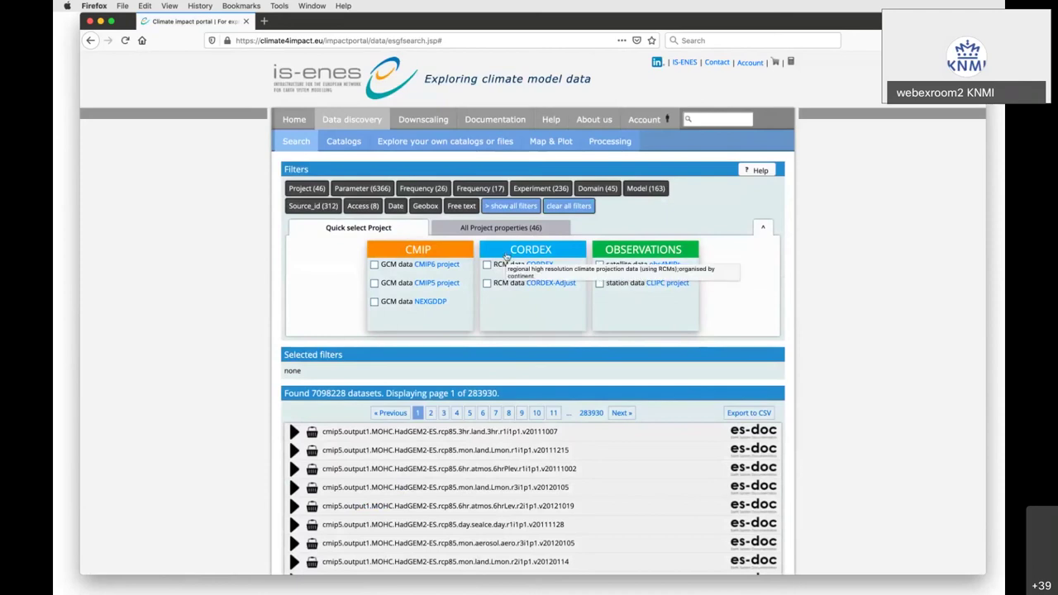
click(375, 266)
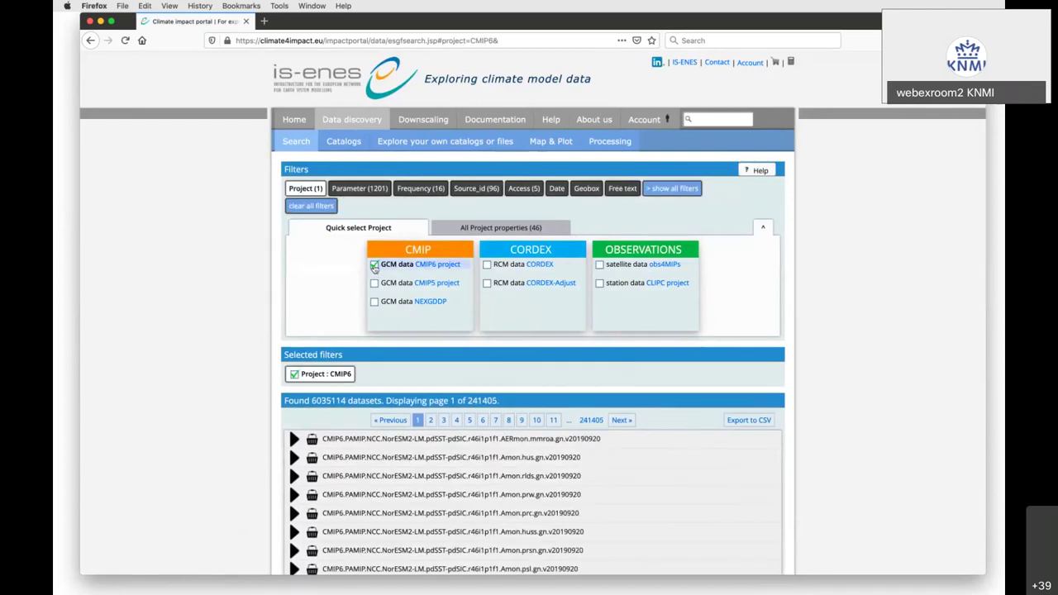
scroll(236, 368, down, 1)
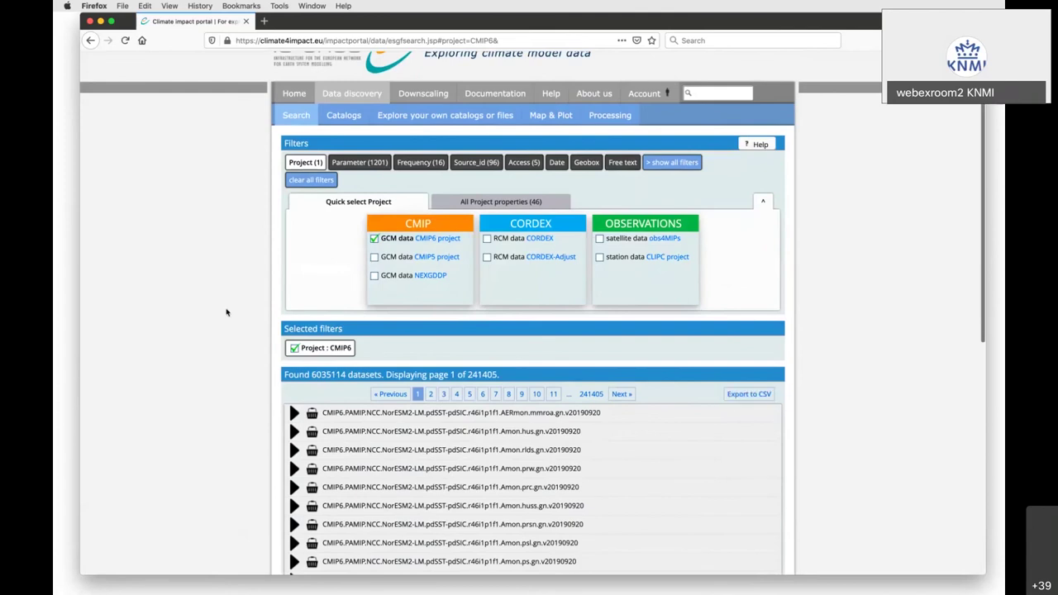
scroll(226, 312, up, 1)
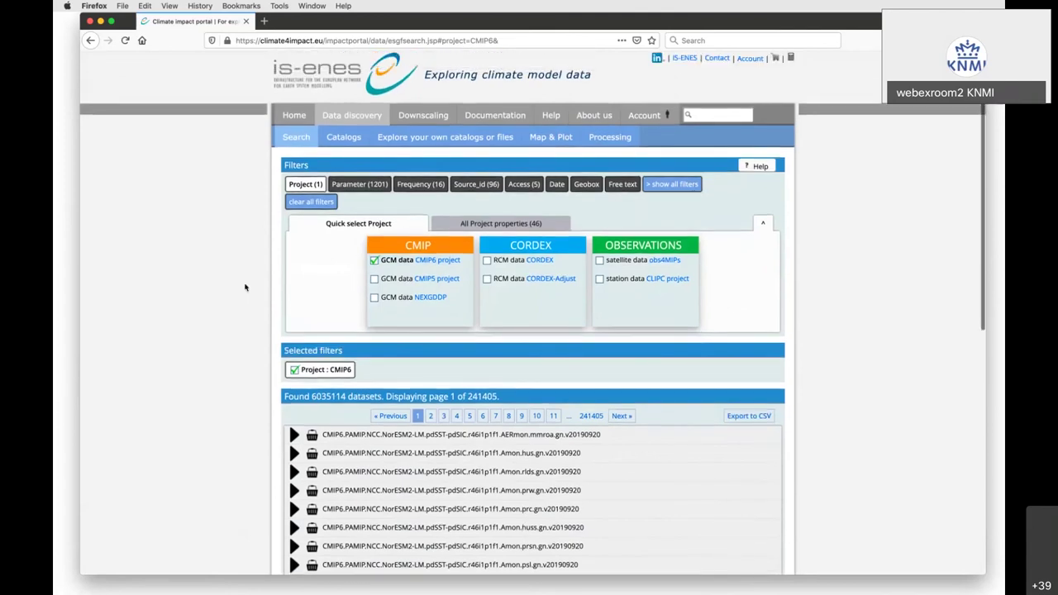
Step: Restrict the dataset search to daily frequency and the maximum temperature parameter (tasmax)
click(422, 186)
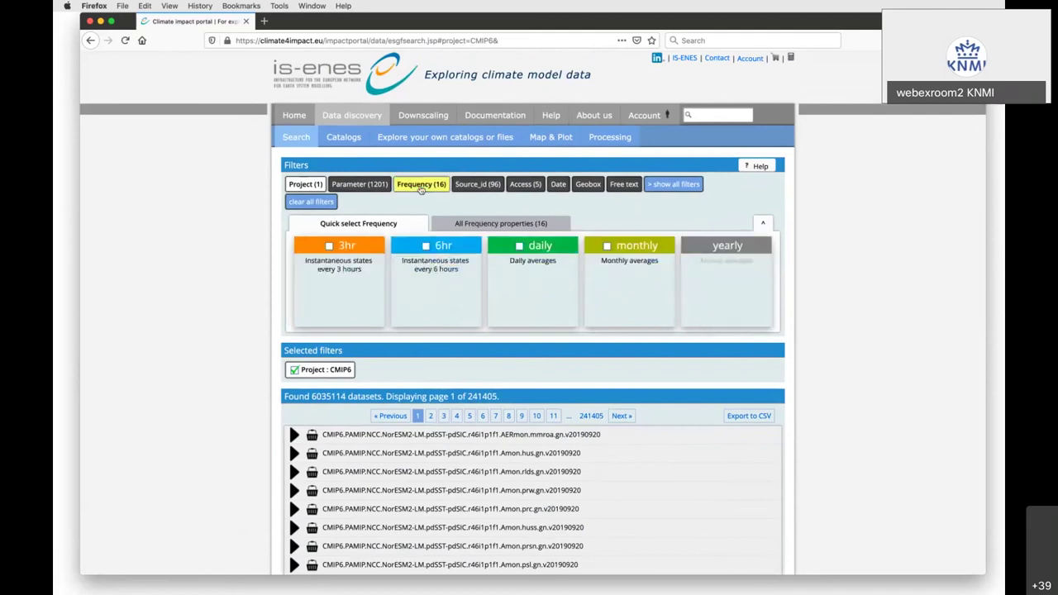
click(520, 246)
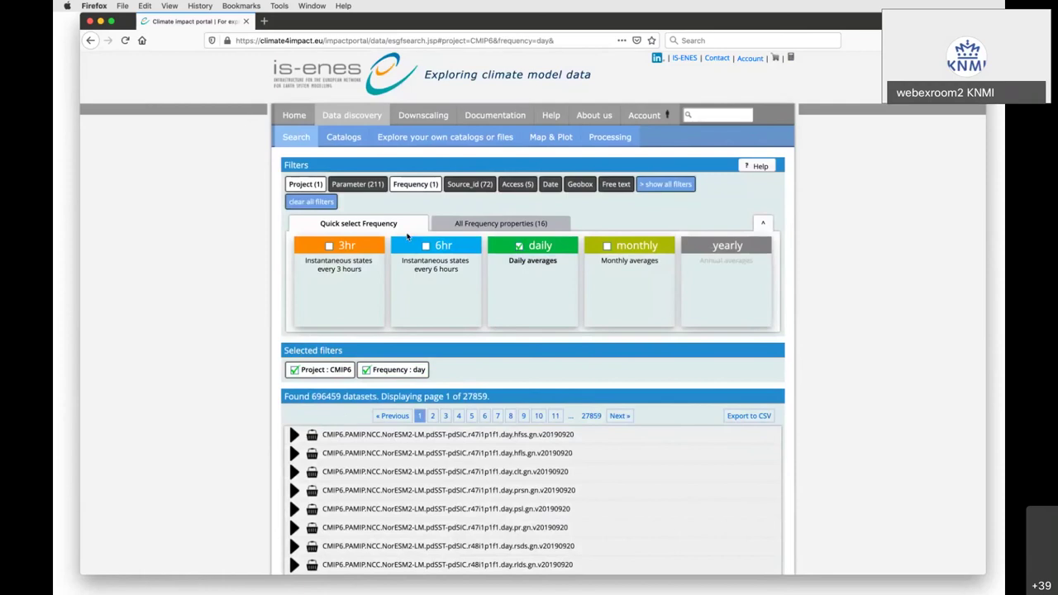
click(372, 188)
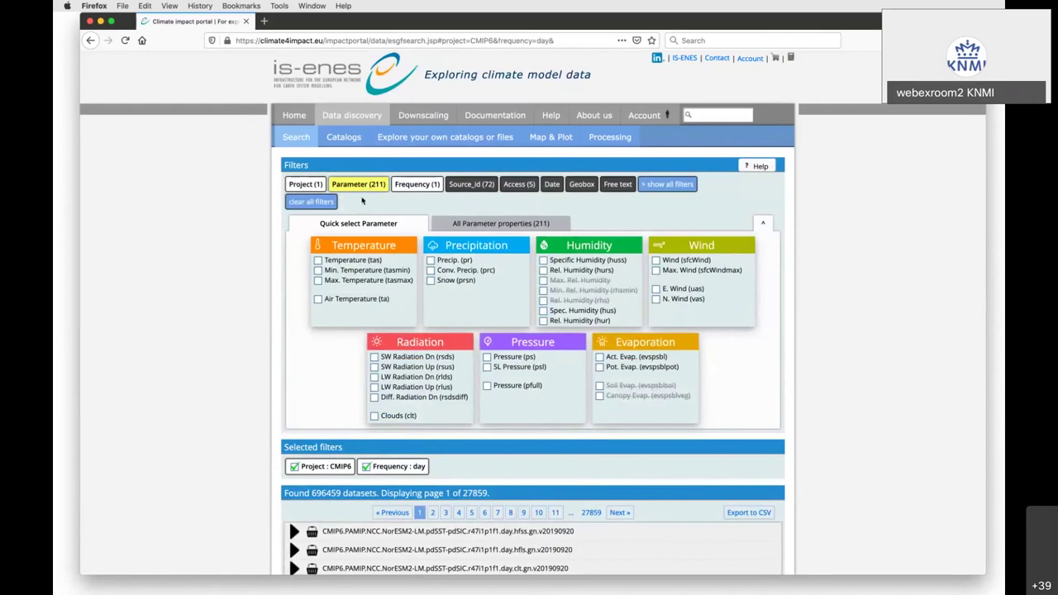
click(318, 281)
scroll(257, 348, down, 2)
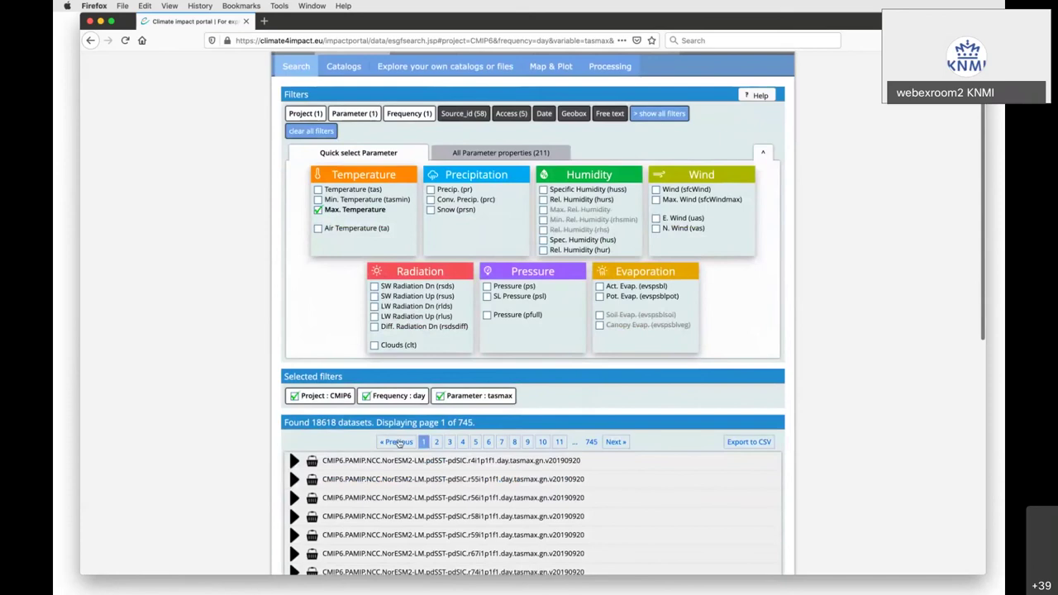
scroll(234, 341, up, 2)
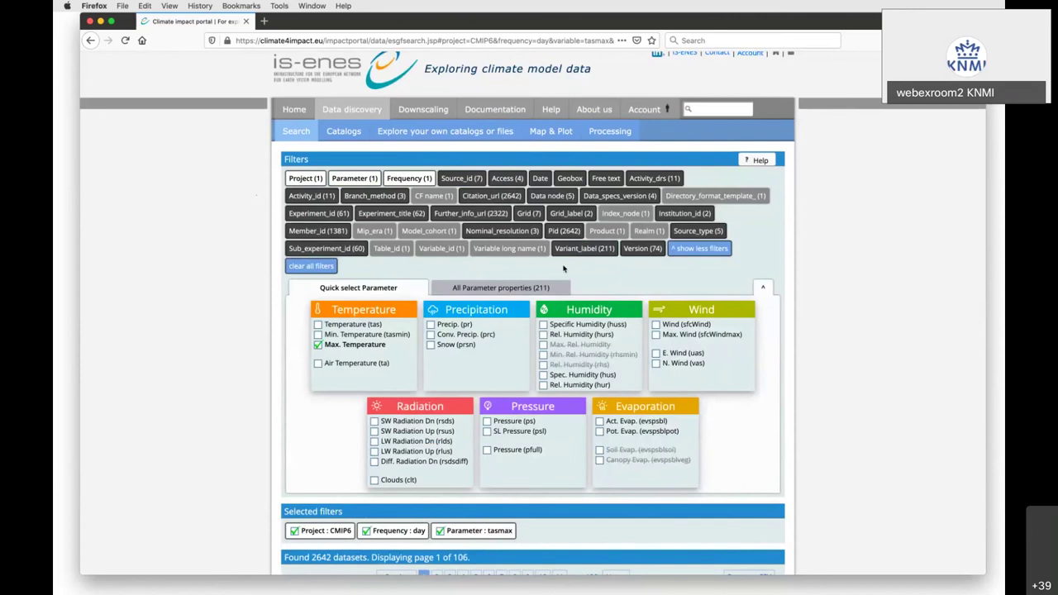
Step: Filter the datasets by the experiment ID ssp585
click(320, 214)
scroll(428, 333, down, 5)
scroll(430, 333, down, 4)
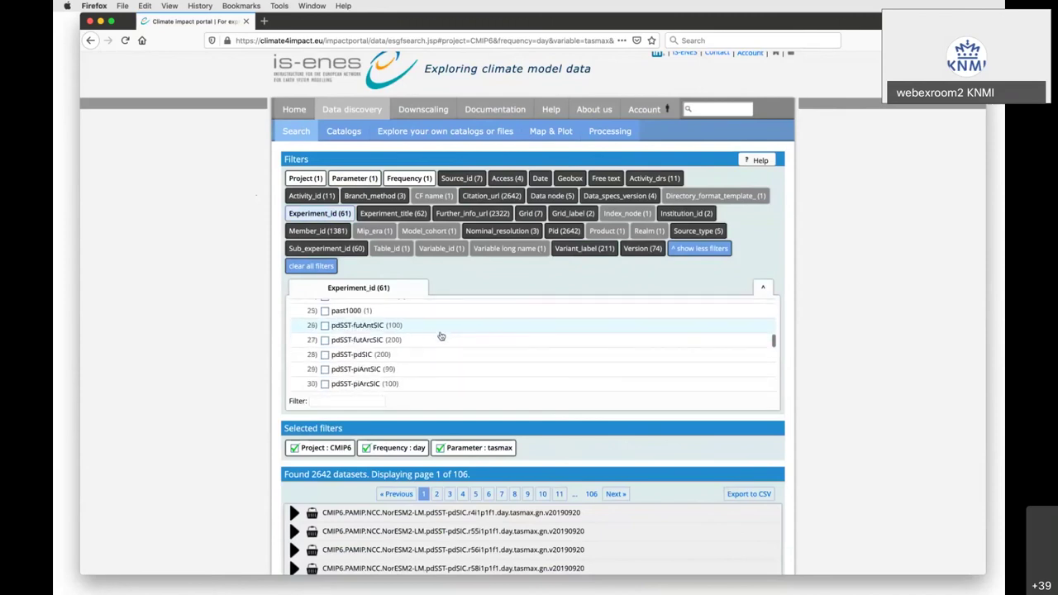
scroll(441, 338, down, 3)
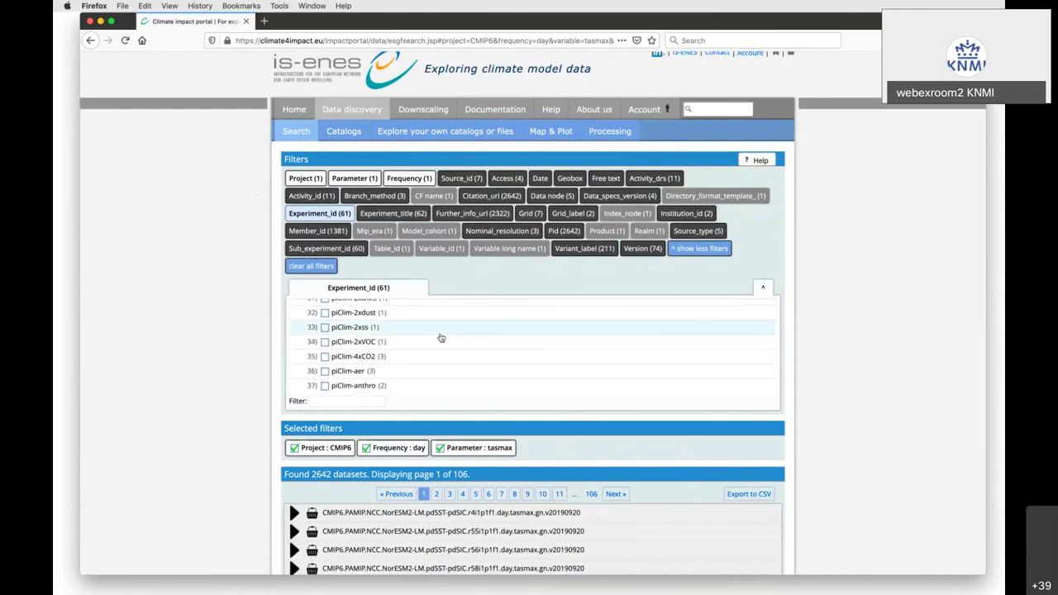
scroll(465, 343, down, 7)
scroll(465, 344, down, 2)
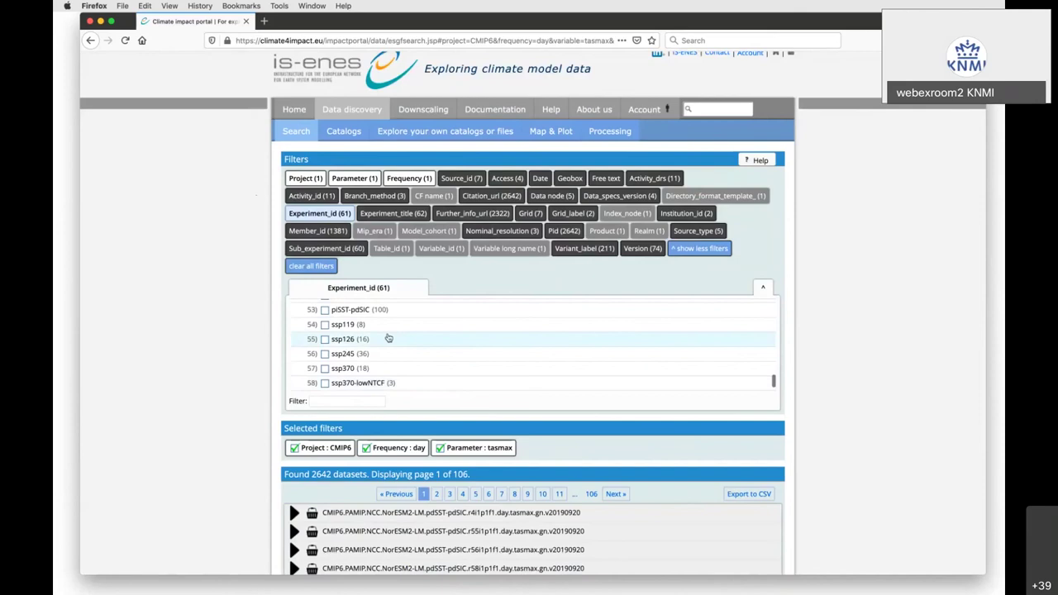
scroll(411, 342, down, 2)
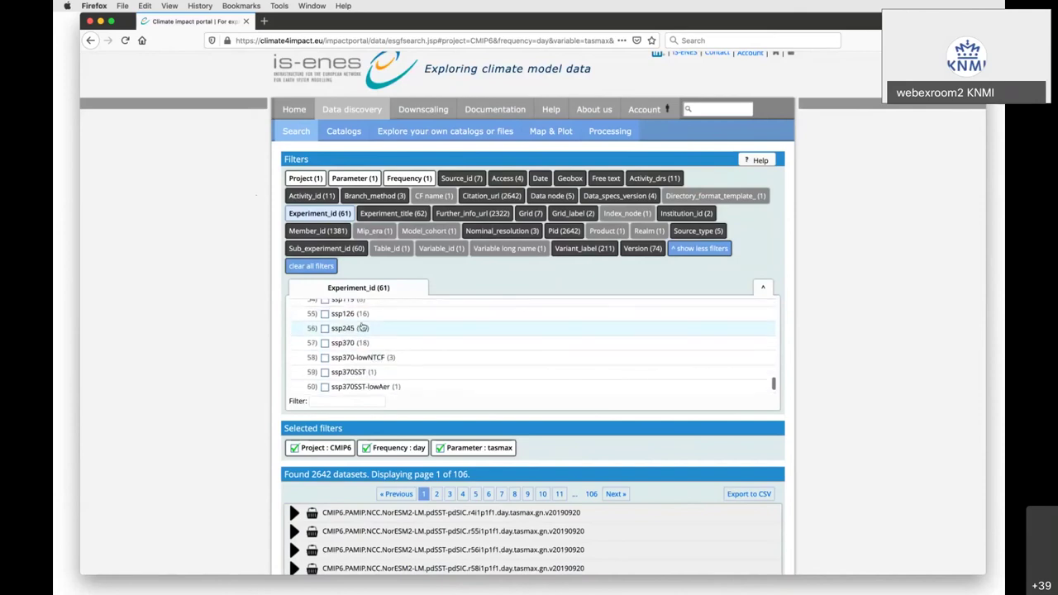
scroll(446, 349, down, 1)
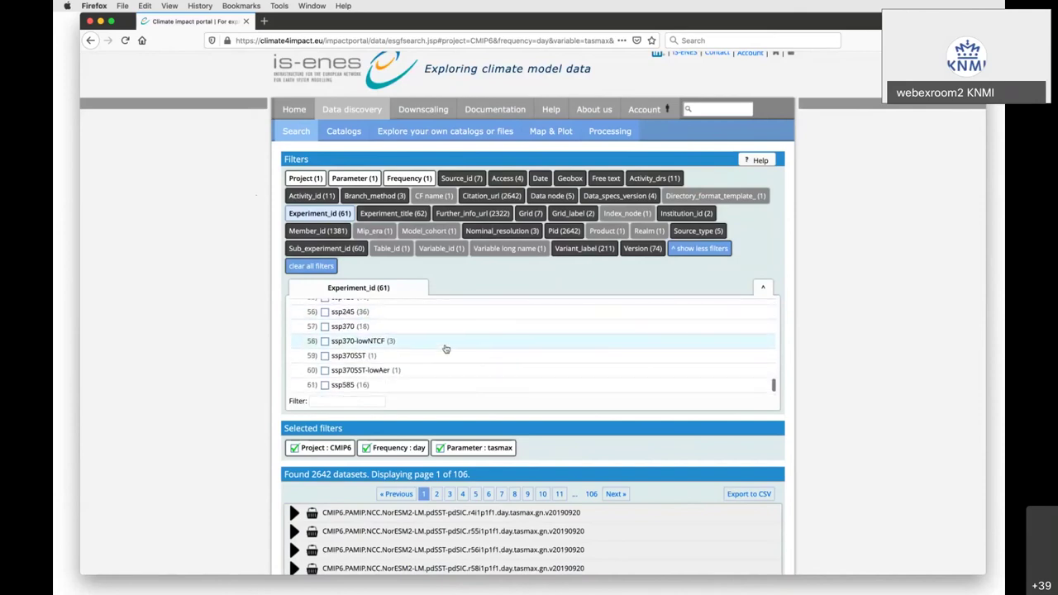
scroll(446, 349, down, 1)
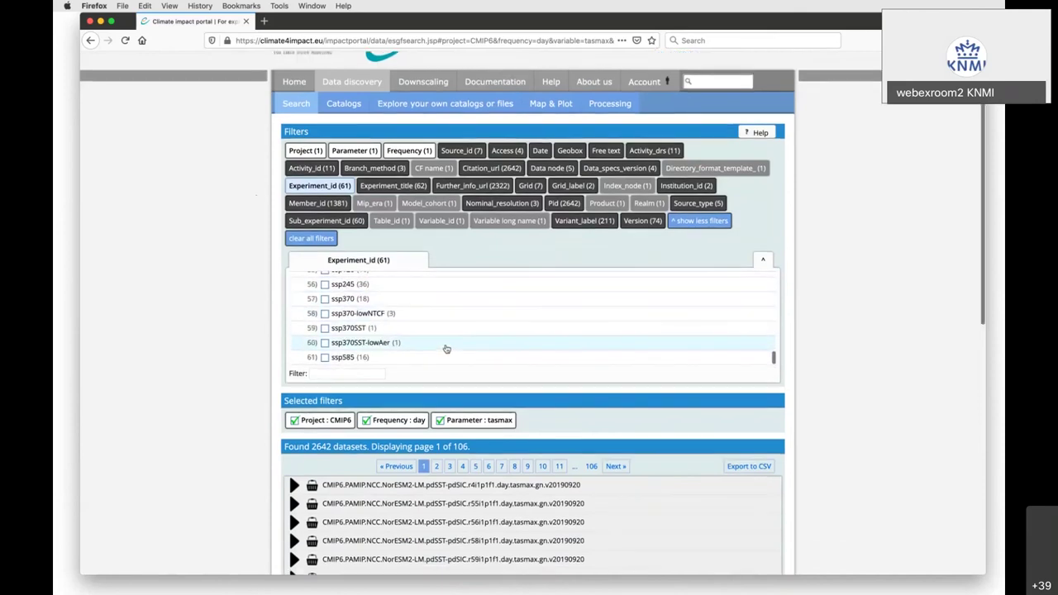
click(326, 359)
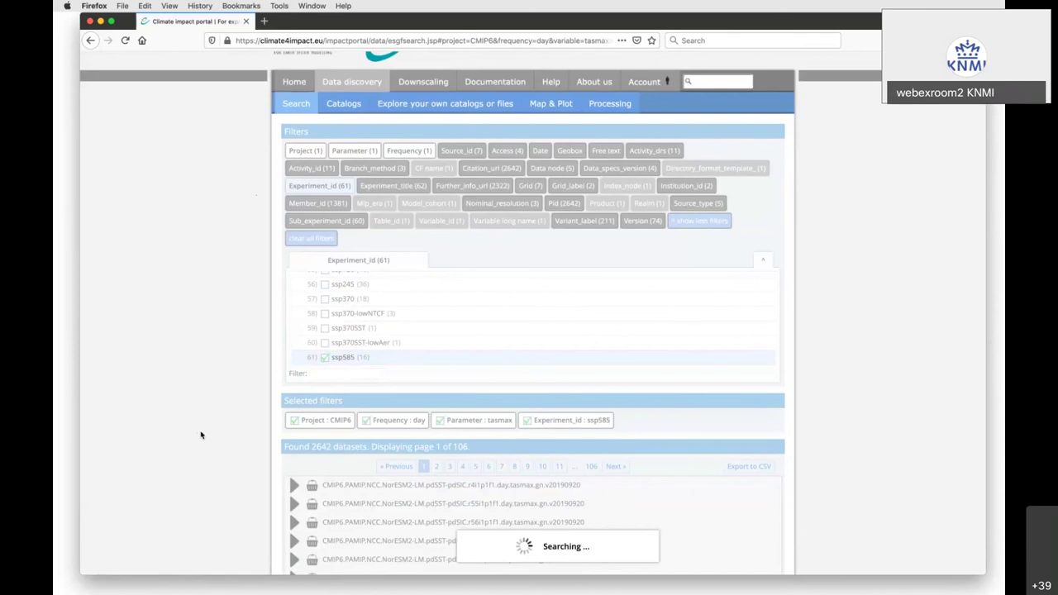
Step: Check the contents of the first EC-Earth3 ssp585 result, version v20190629, and collapse it again
scroll(201, 435, down, 5)
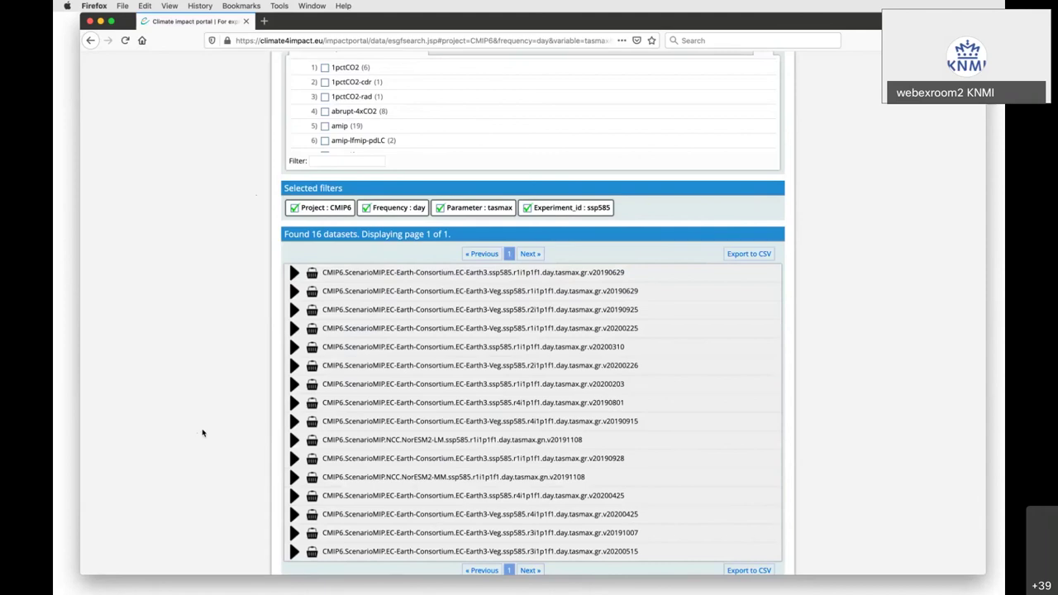
click(294, 275)
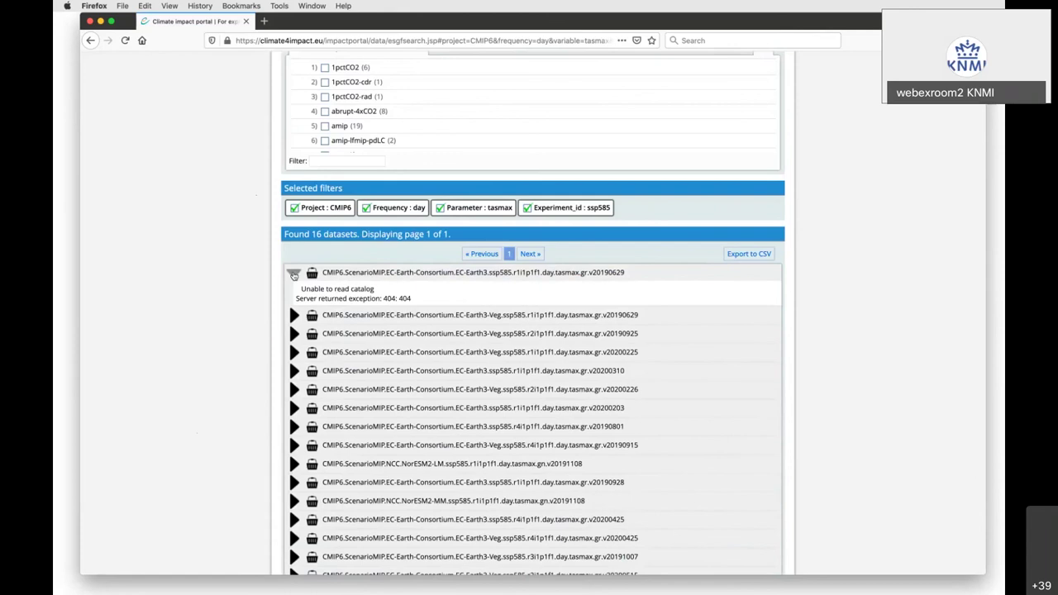
click(293, 275)
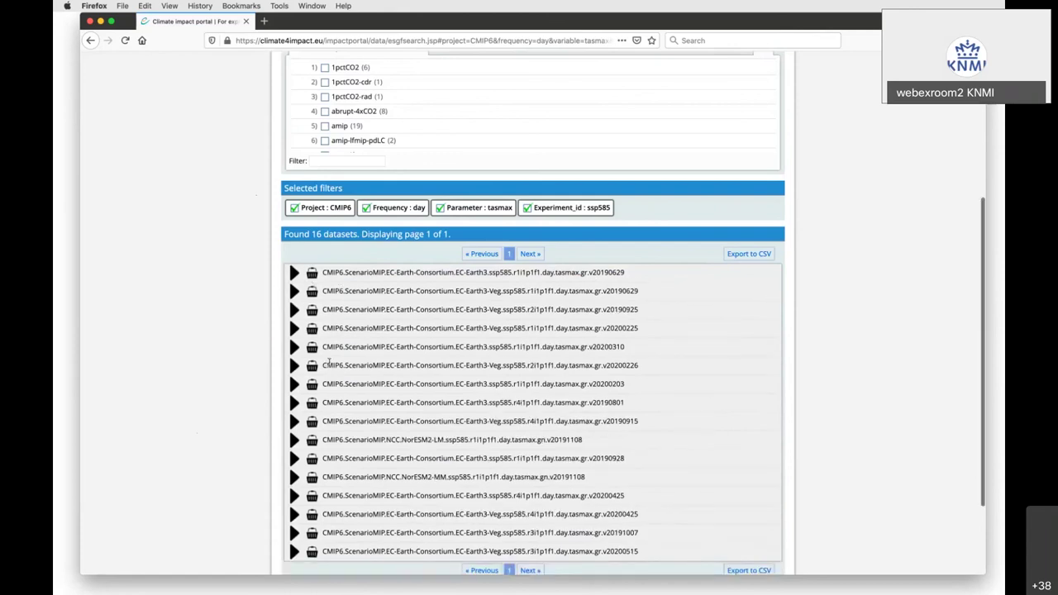
Step: Expand the NorESM2-MM ssp585 tasmax dataset, view its catalog XML, and return to the search results
scroll(329, 364, down, 2)
click(295, 411)
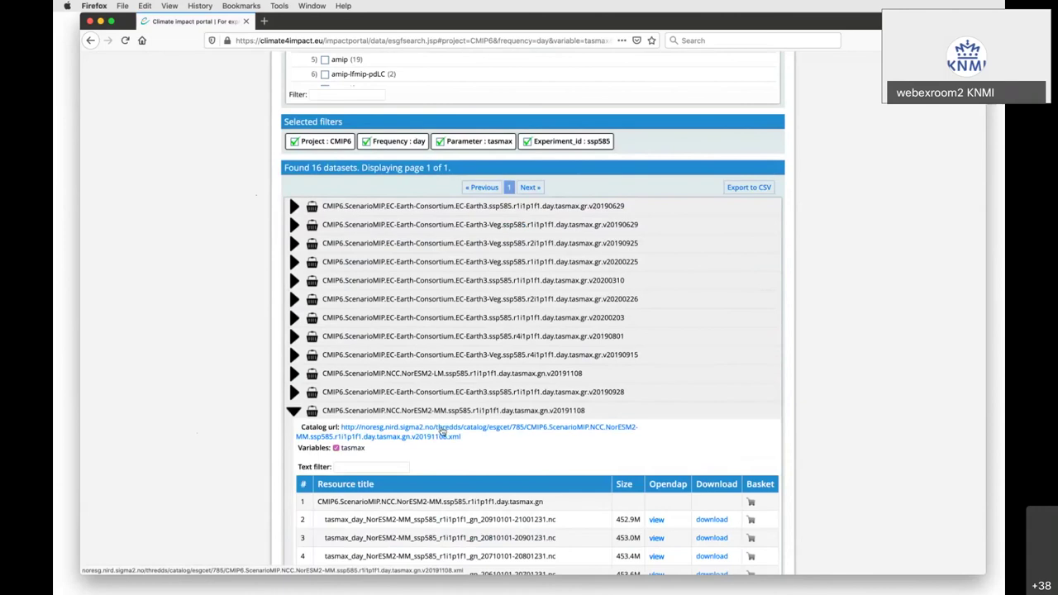
click(443, 431)
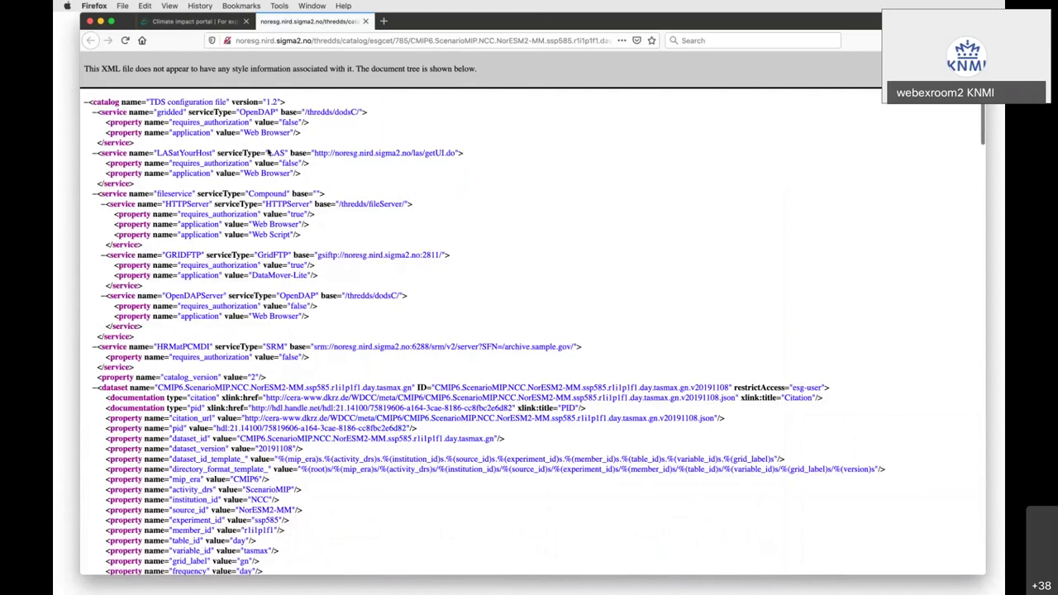
click(187, 23)
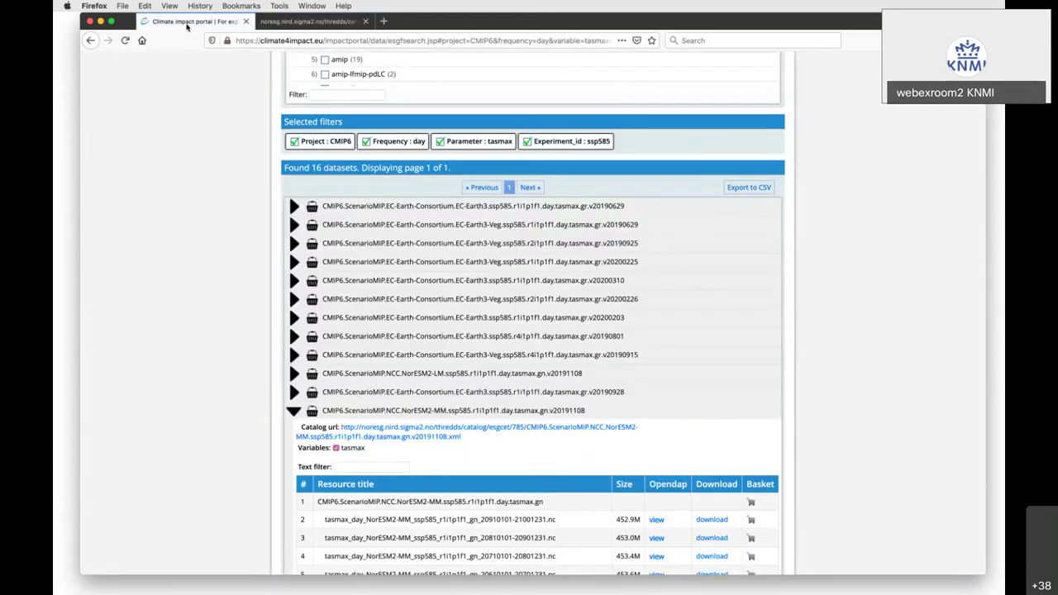
Step: View the OPeNDAP metadata of tasmax_day_NorESM2-MM_ssp585_r1i1p1f1_gn_20910101-21001231.nc in a repositioned, enlarged metadata window
scroll(626, 450, down, 2)
scroll(627, 453, down, 4)
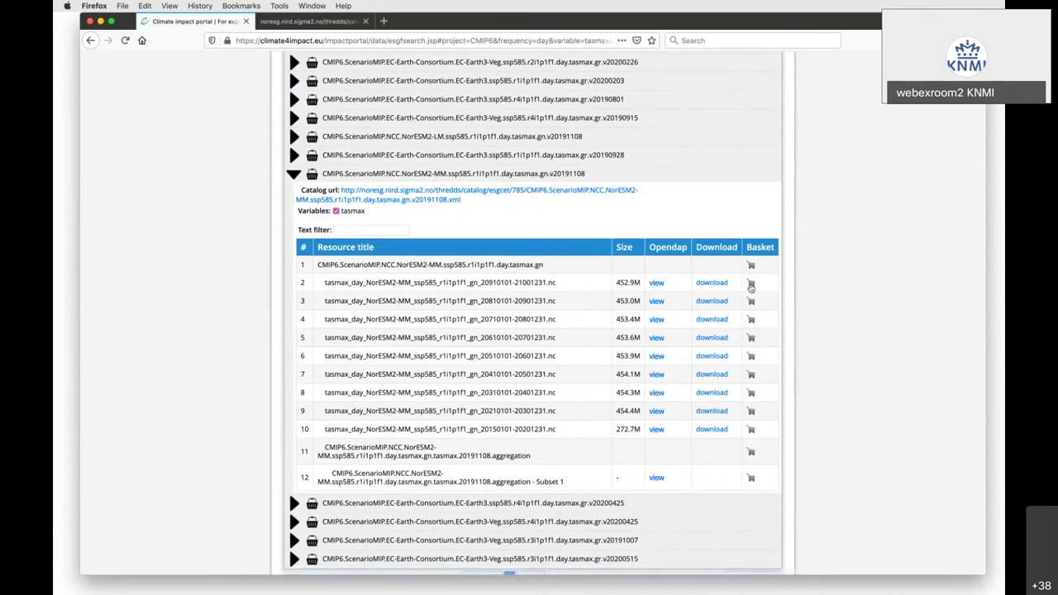
click(655, 285)
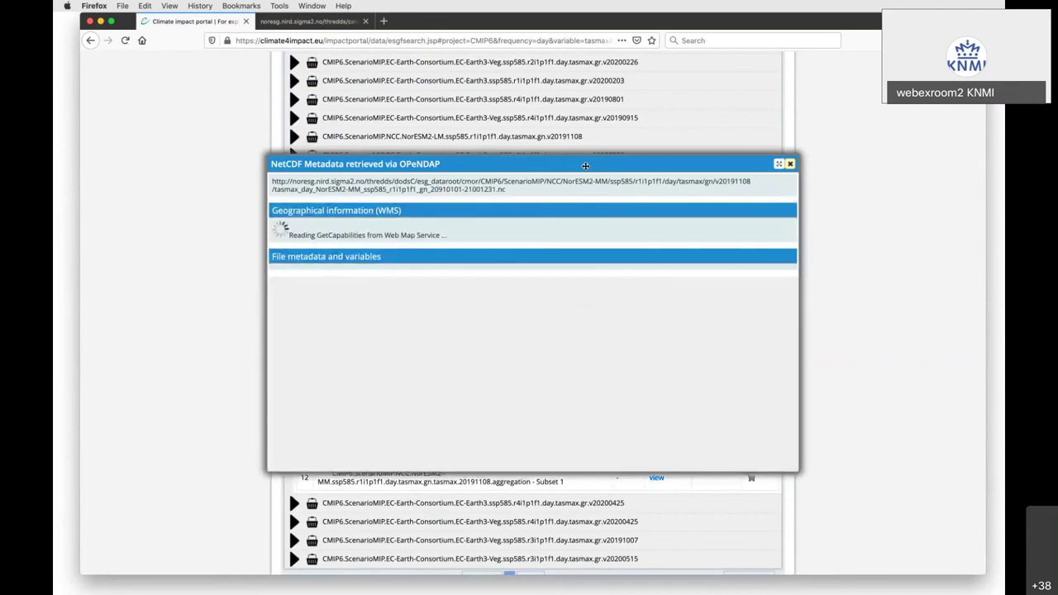
drag(581, 162, 482, 76)
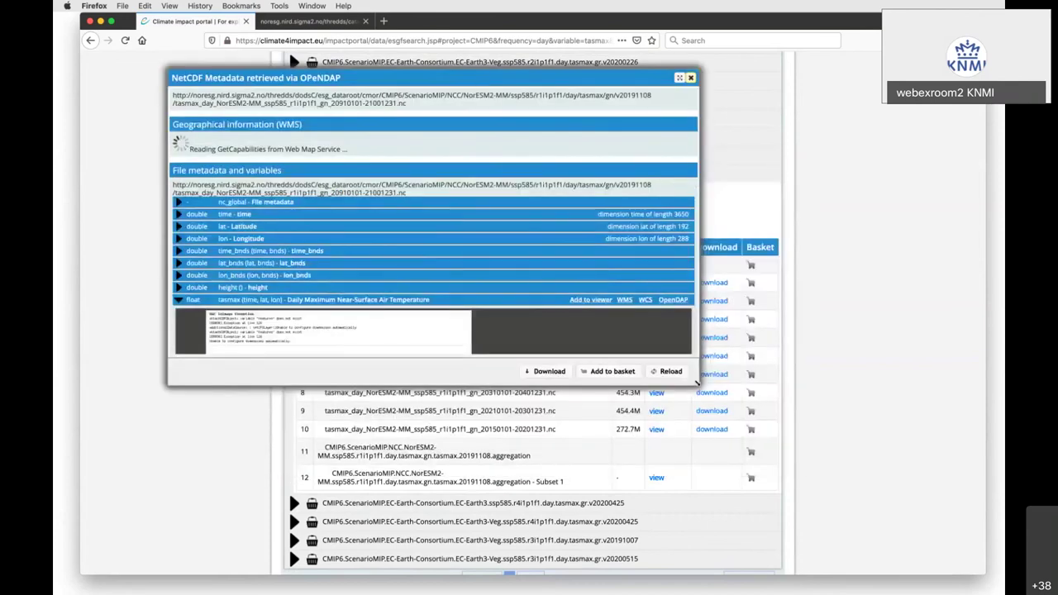
drag(722, 420, 865, 572)
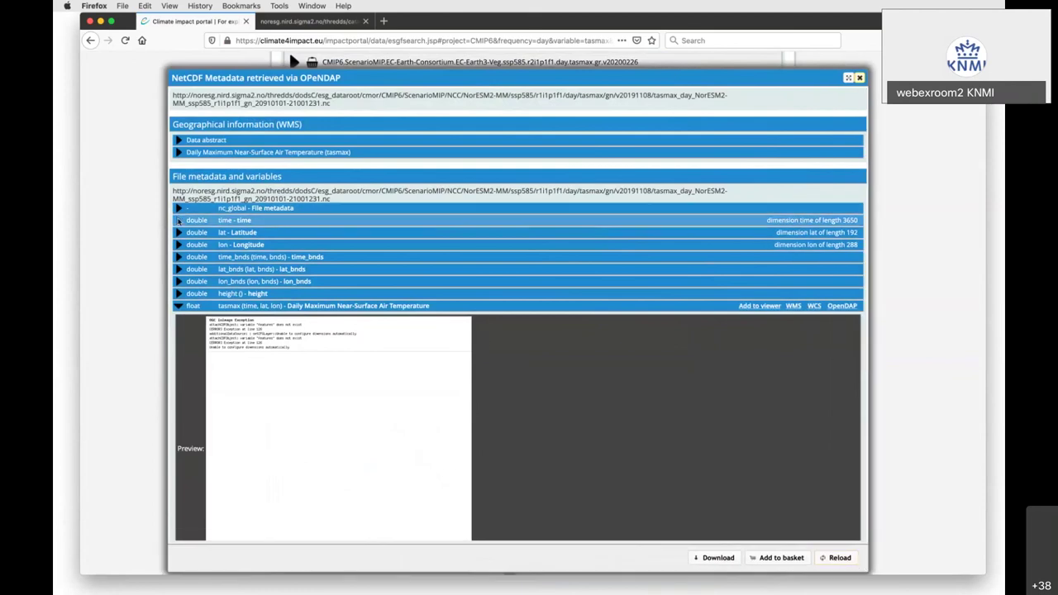
Step: Examine the attributes of the time variable, collapse them, and close the file metadata
click(178, 221)
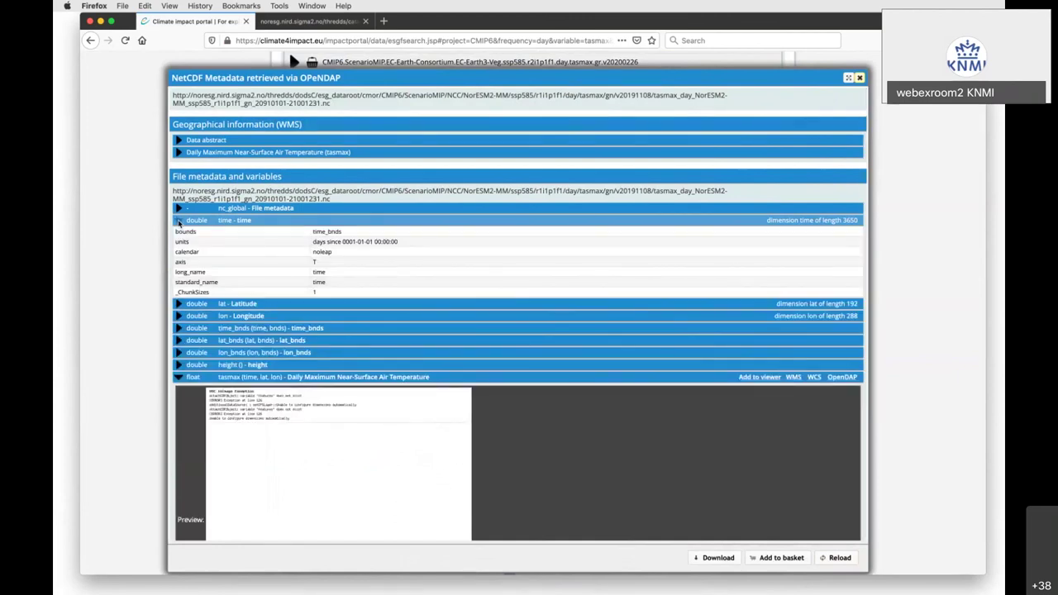
click(179, 221)
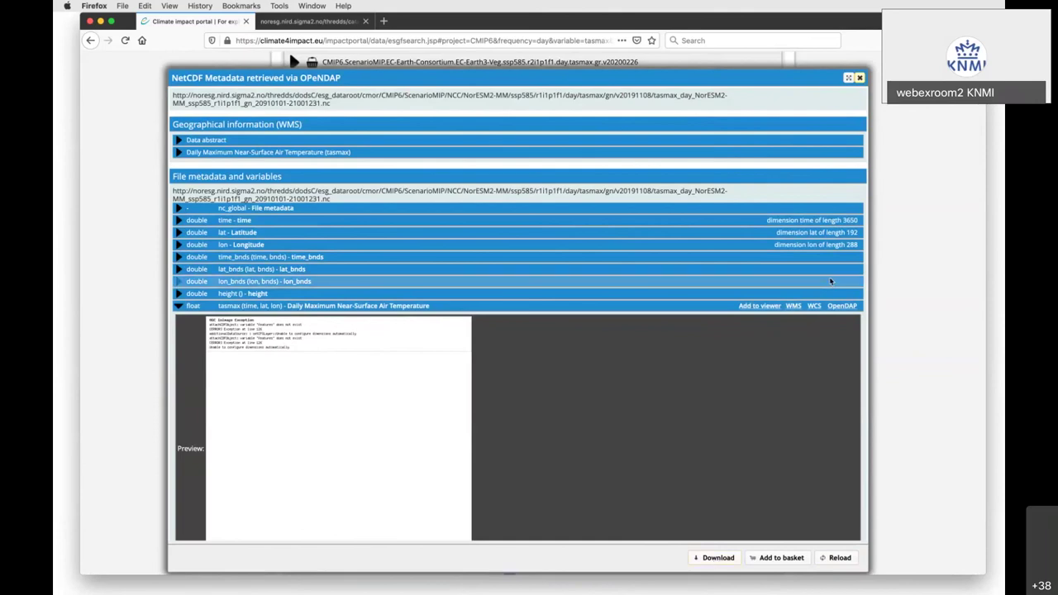
click(860, 78)
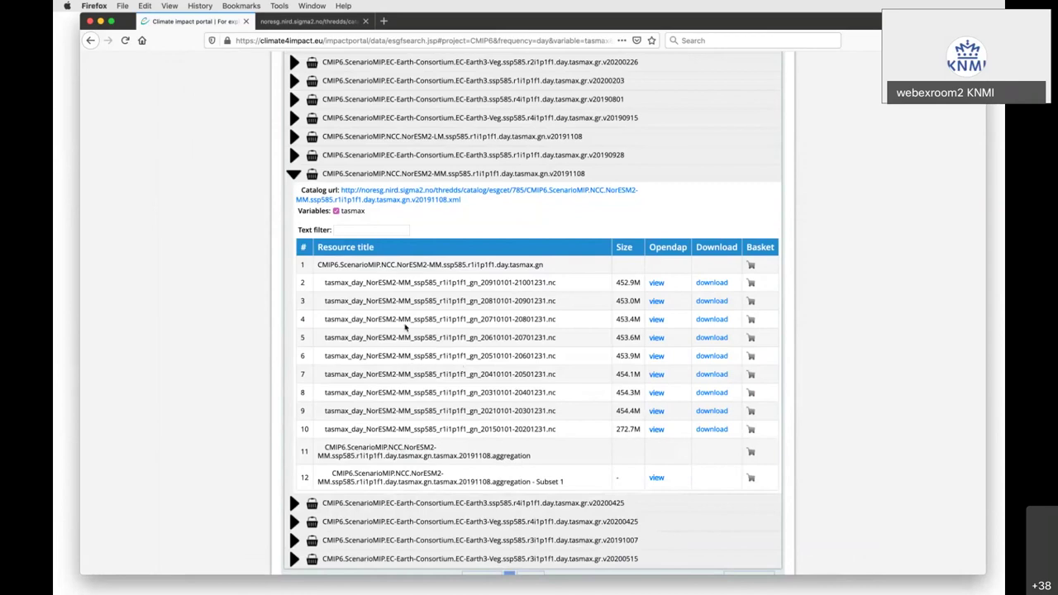
Step: Recheck the first EC-Earth3 dataset's catalog, collapse it, and return to the NorESM2-MM file list
scroll(348, 264, up, 5)
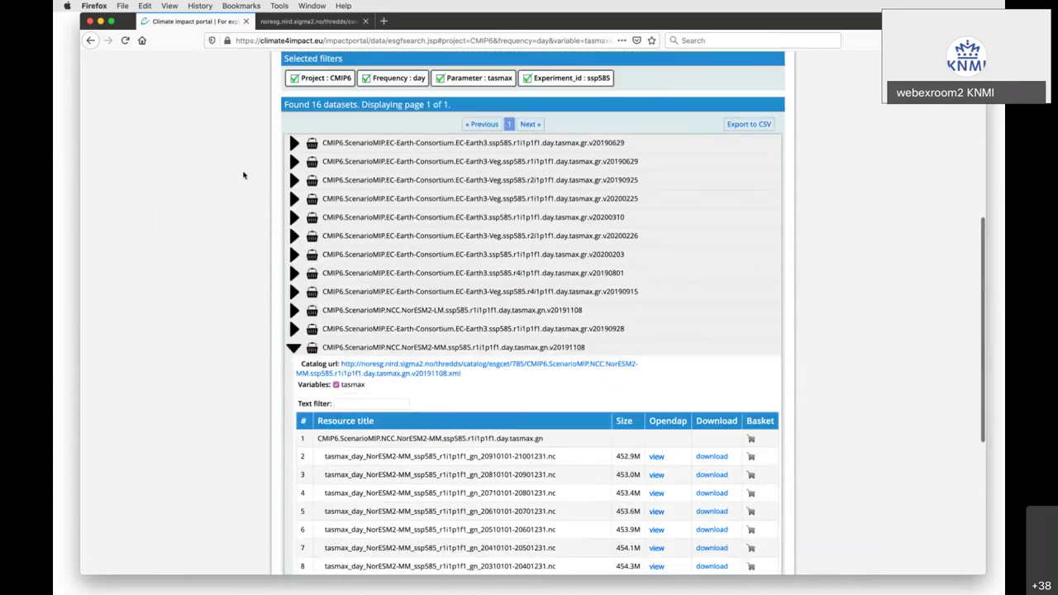
click(293, 189)
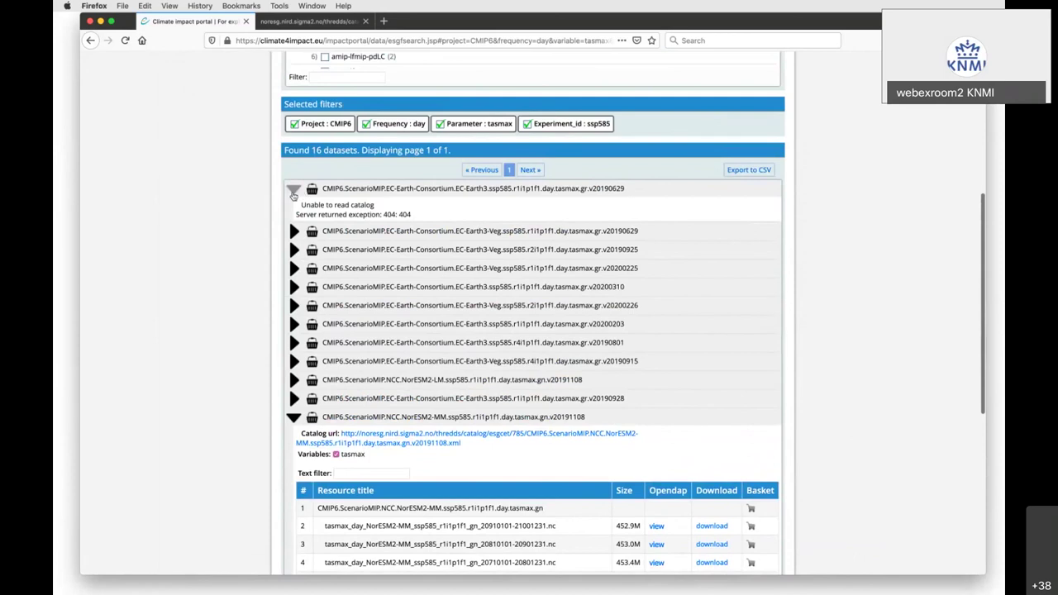
click(294, 195)
scroll(232, 293, down, 5)
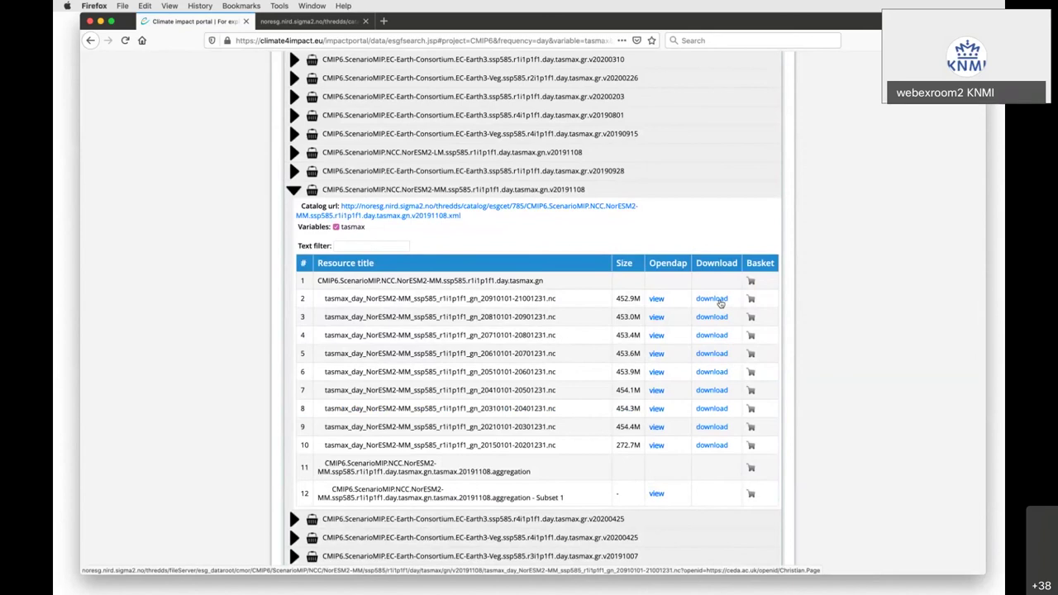
Step: Leave the dataset search results and open the Global models article under Climate models in the documentation's Background & topics
scroll(267, 402, down, 3)
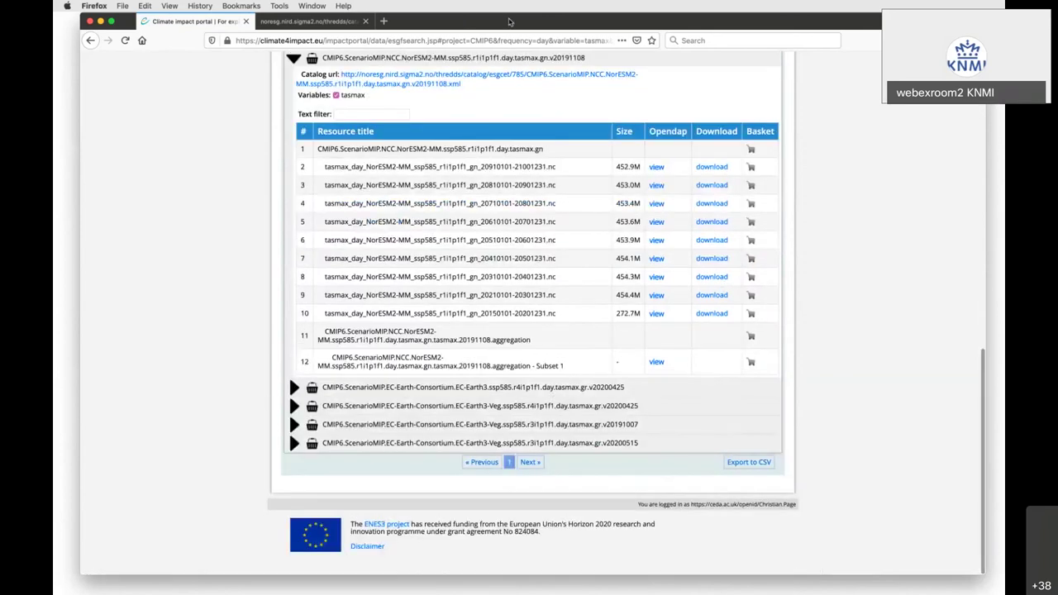
scroll(231, 208, up, 10)
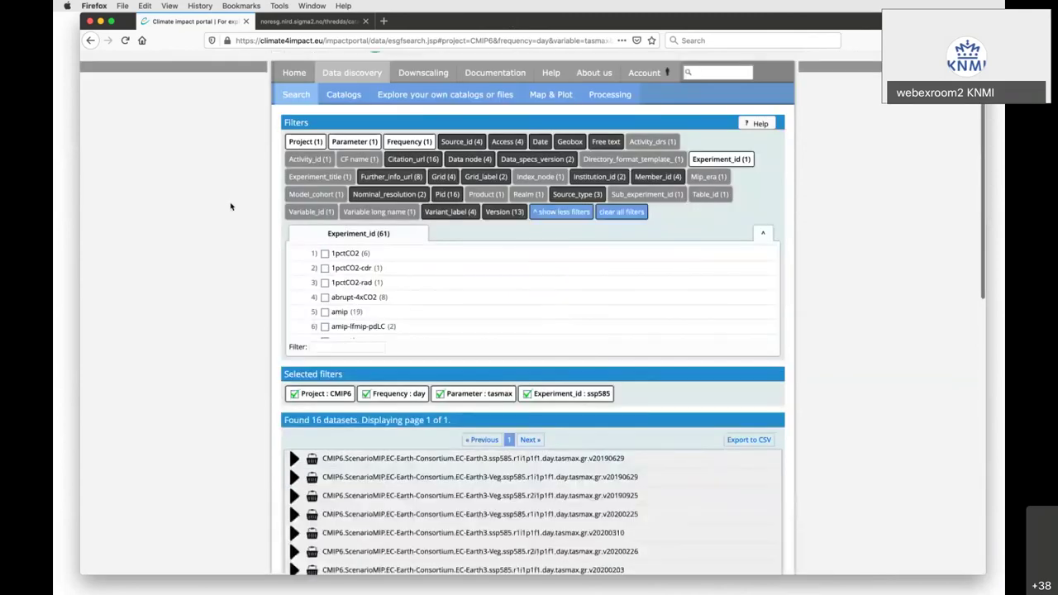
click(486, 122)
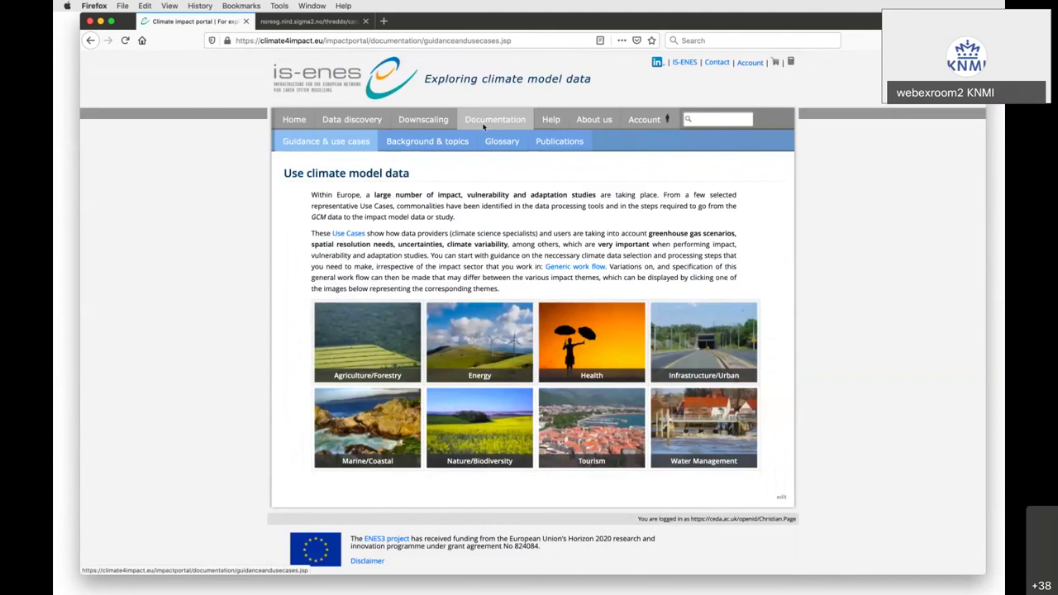
click(415, 144)
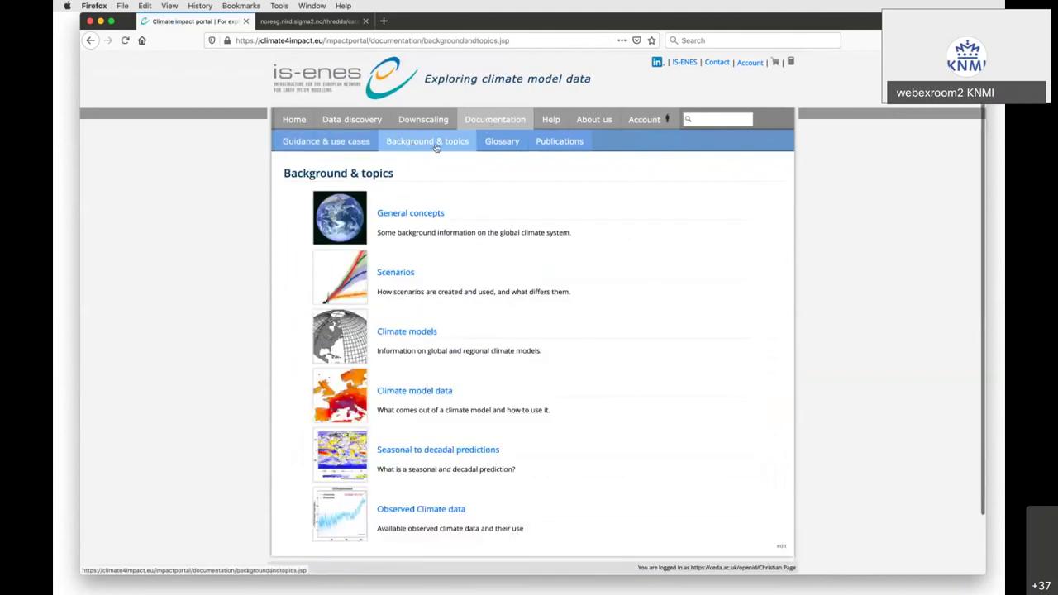
click(428, 335)
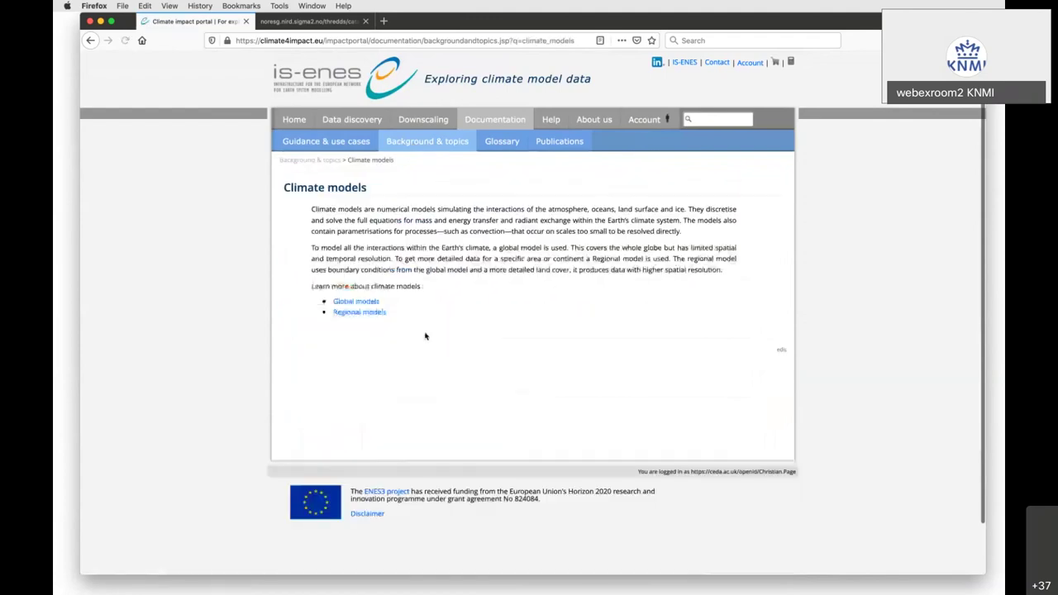
click(358, 303)
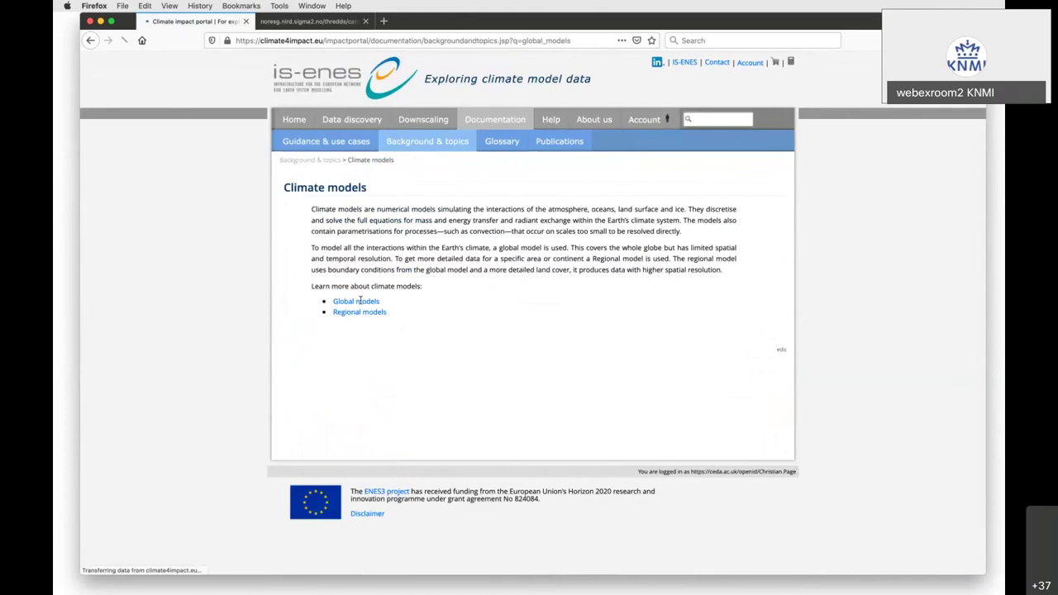
Step: Read through the Global models article, covering the model resolution, the control, historic and climate change simulations, and the related links
scroll(556, 322, down, 10)
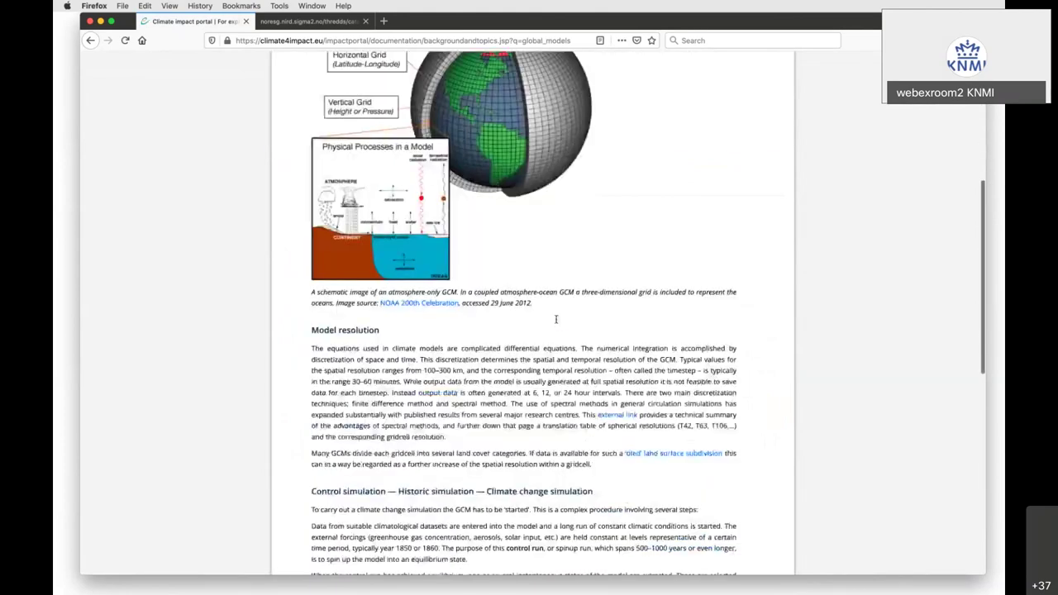
scroll(556, 321, down, 5)
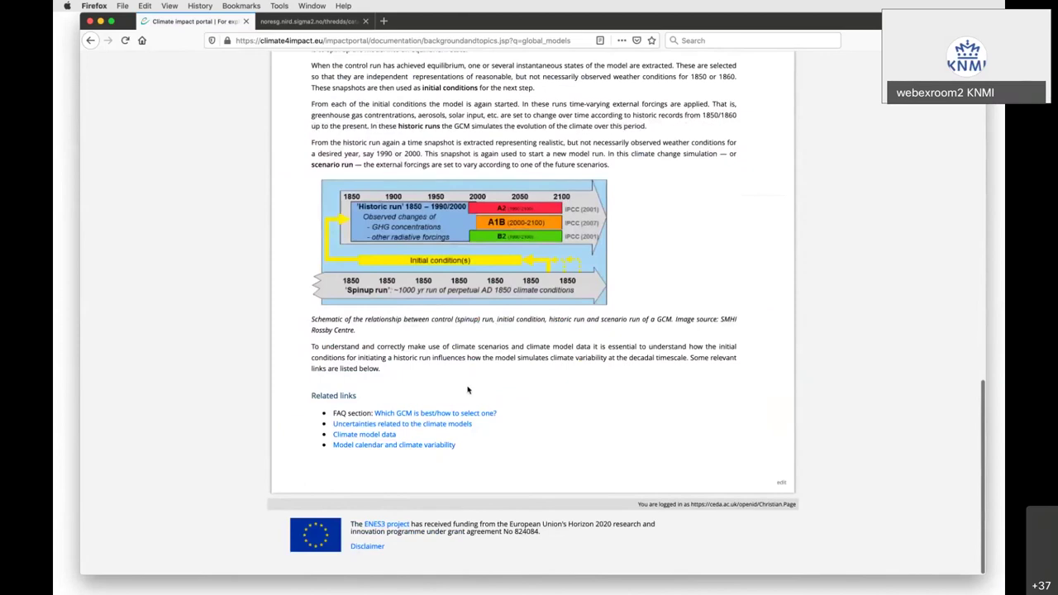
scroll(467, 390, up, 15)
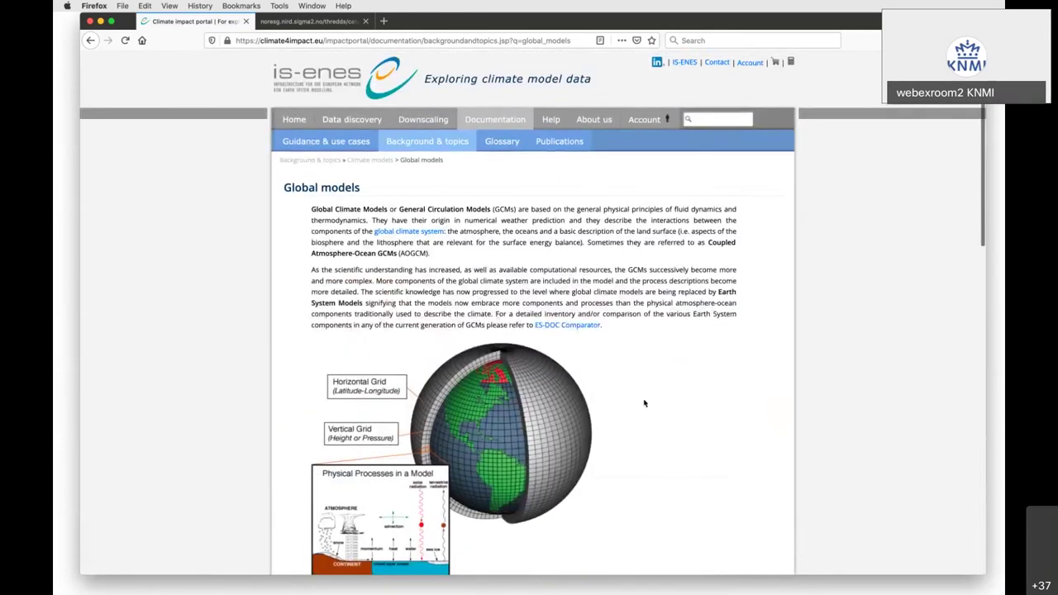
scroll(645, 403, down, 8)
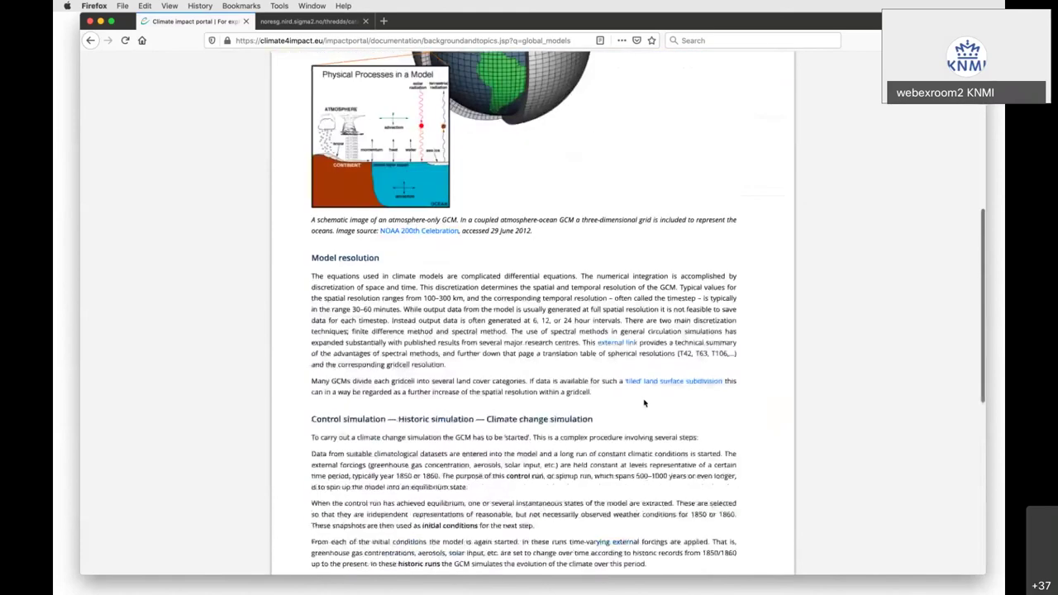
scroll(645, 403, down, 1)
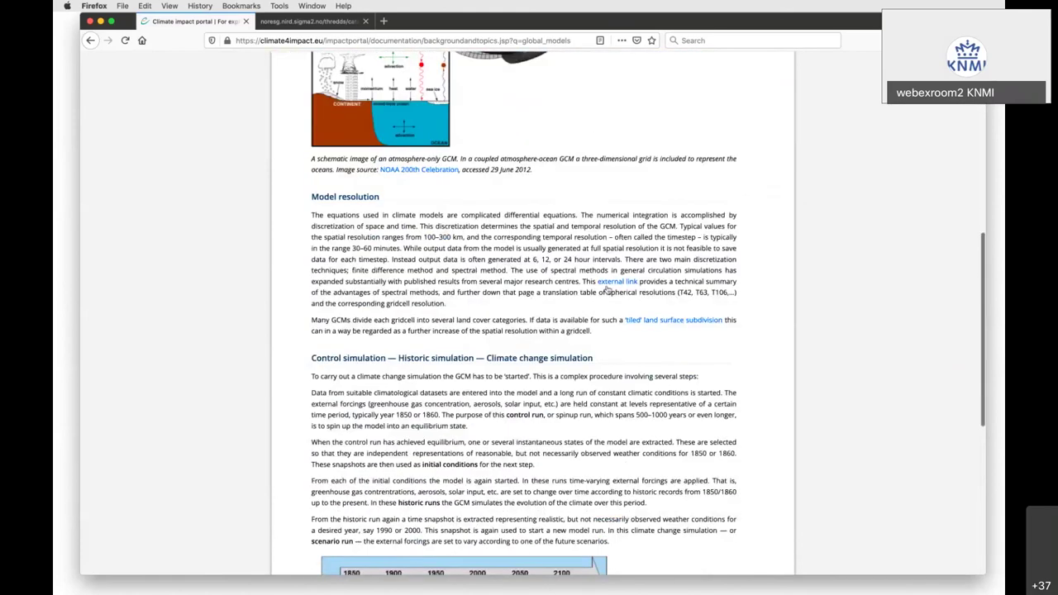
scroll(633, 405, down, 6)
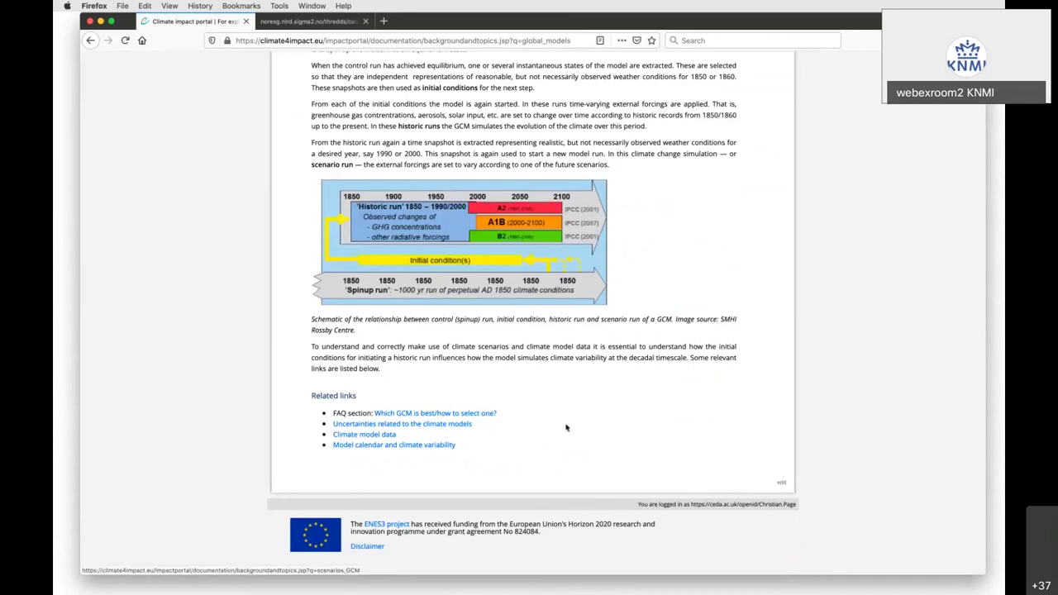
scroll(566, 428, up, 15)
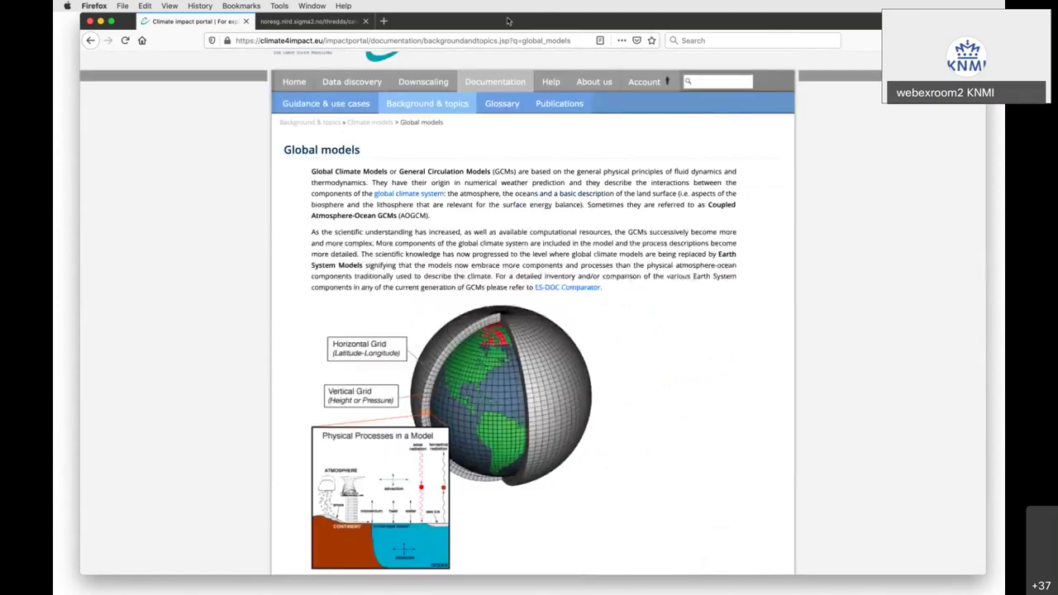